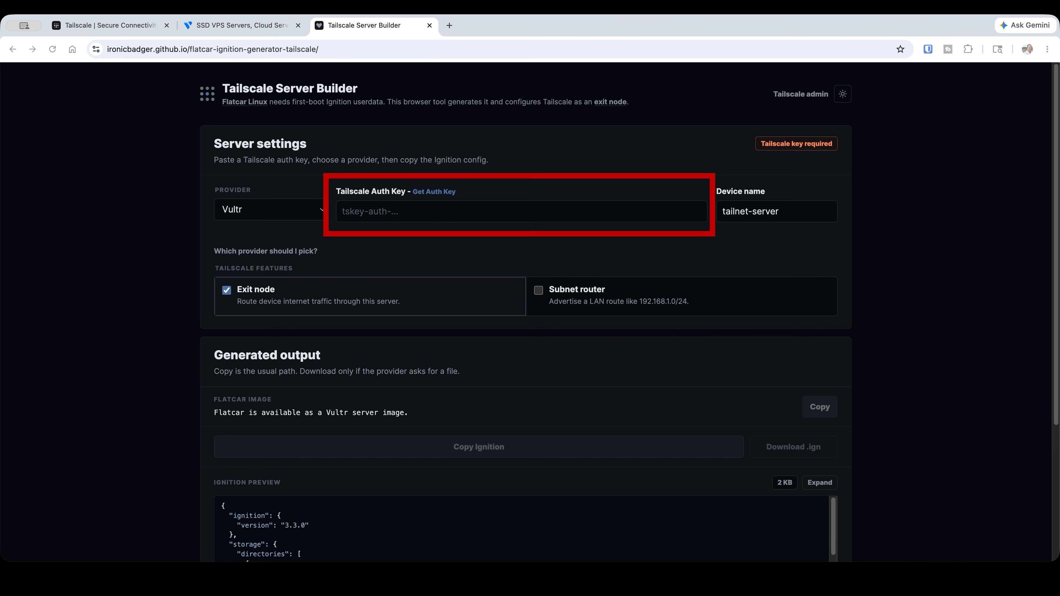
Generate a reusable 90-day auth key described as Test Server in the Tailscale admin console and paste it into Tailscale Server Builder's auth key field
{"action": "key", "text": "super+1"}
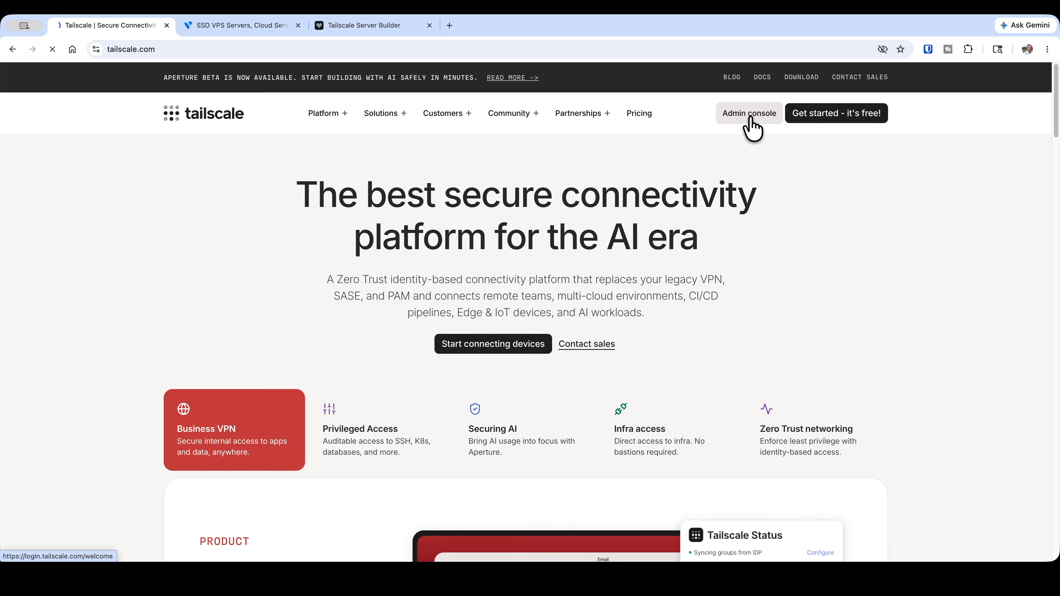
{"action": "left_click", "coordinate": [745, 115]}
{"action": "left_click", "coordinate": [631, 125]}
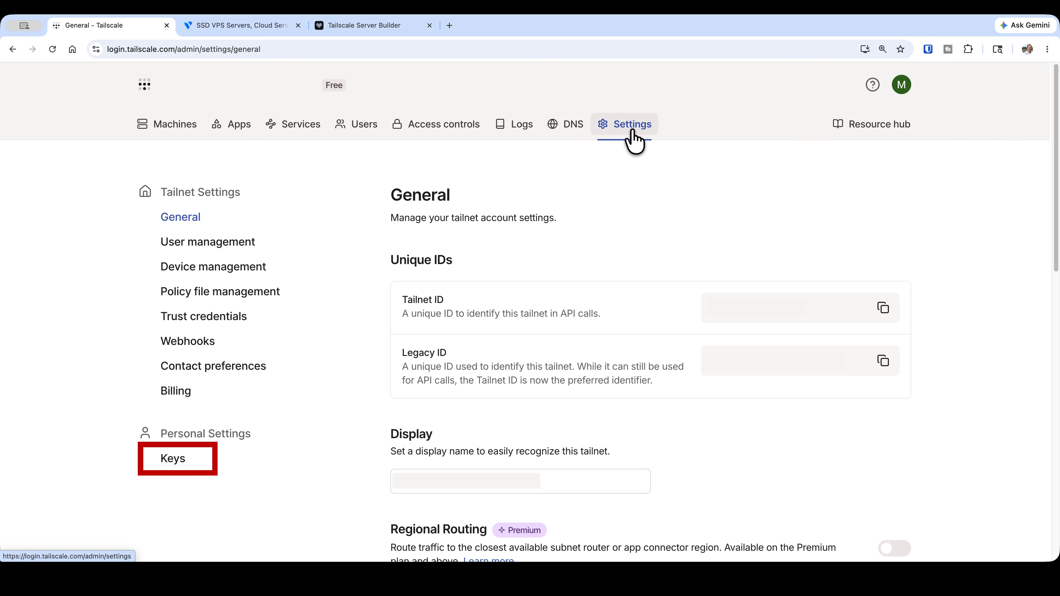
{"action": "left_click", "coordinate": [172, 459]}
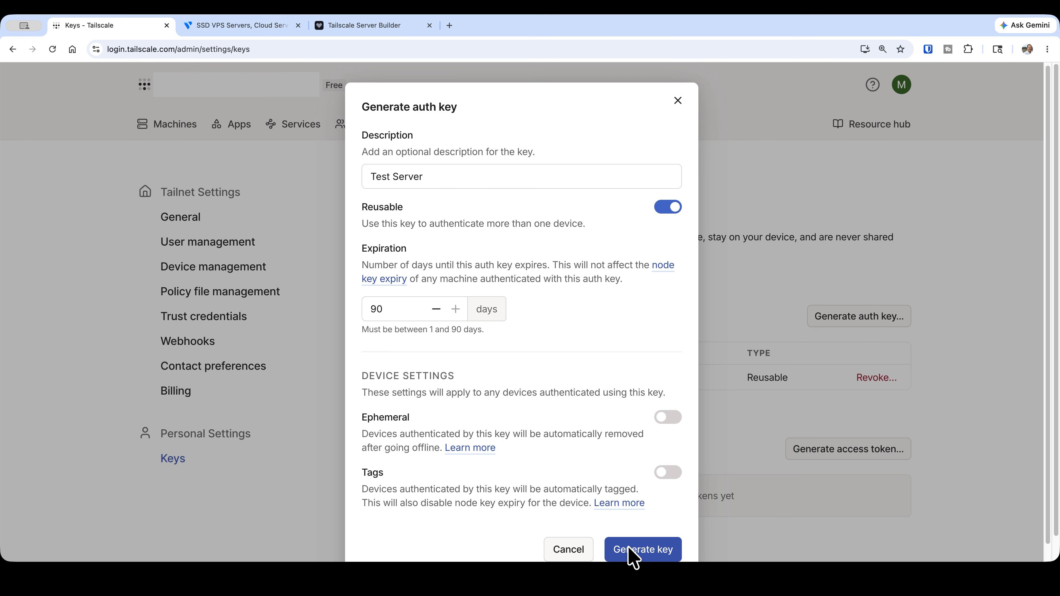
{"action": "left_click", "coordinate": [633, 558]}
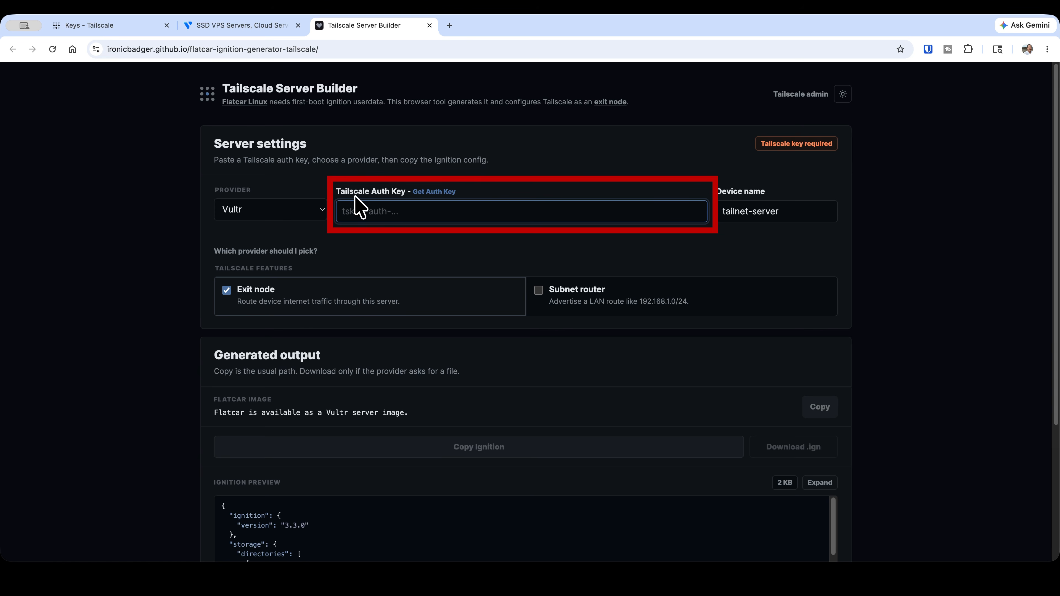
{"action": "key", "text": "super+v"}
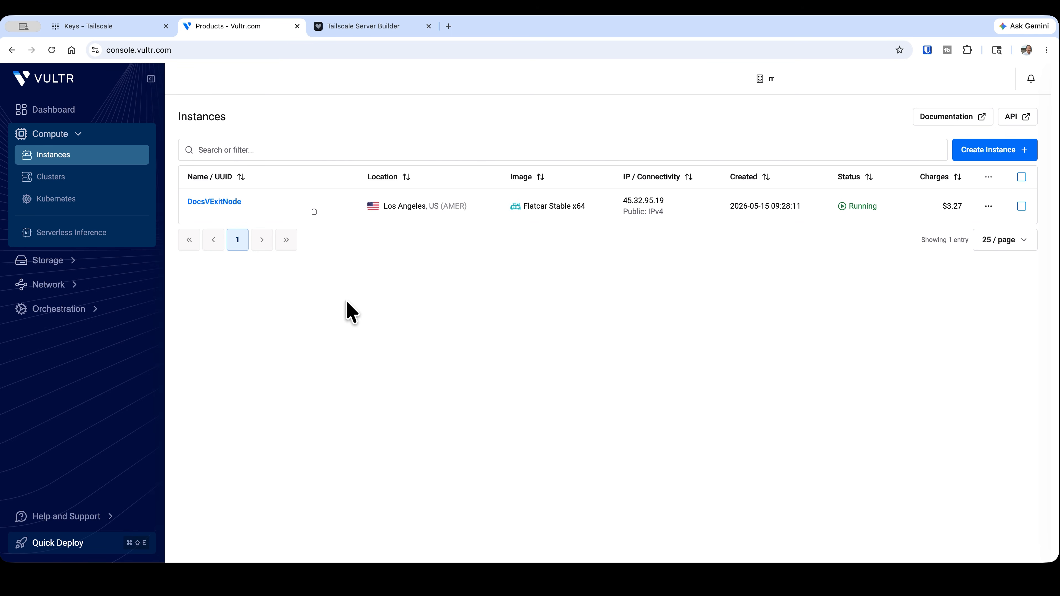
Start a new instance in the Vultr console with the Shared CPU type and the Los Angeles location
{"action": "left_click", "coordinate": [978, 152]}
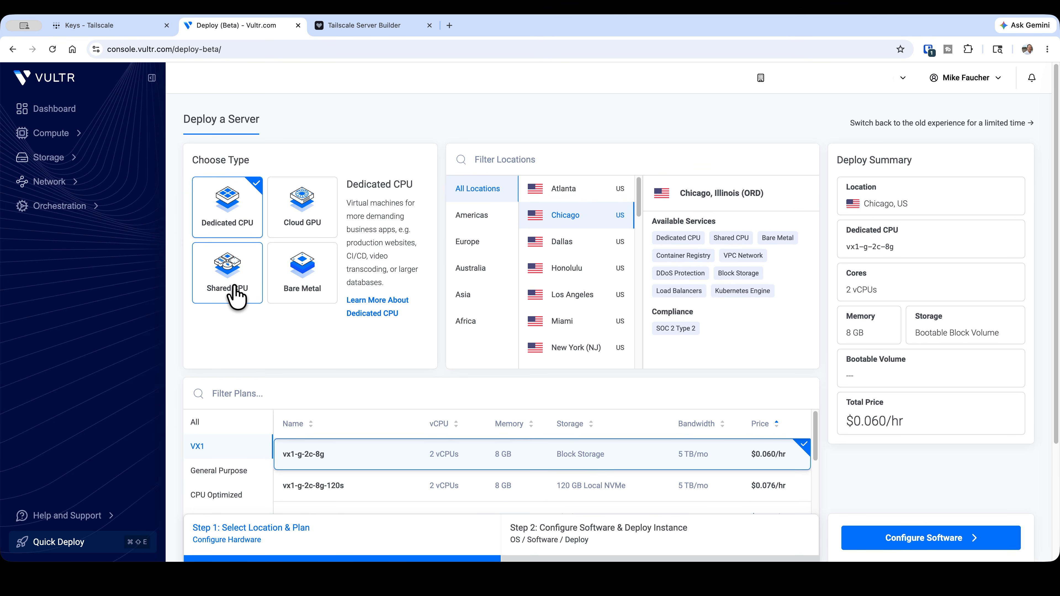
{"action": "left_click", "coordinate": [234, 287]}
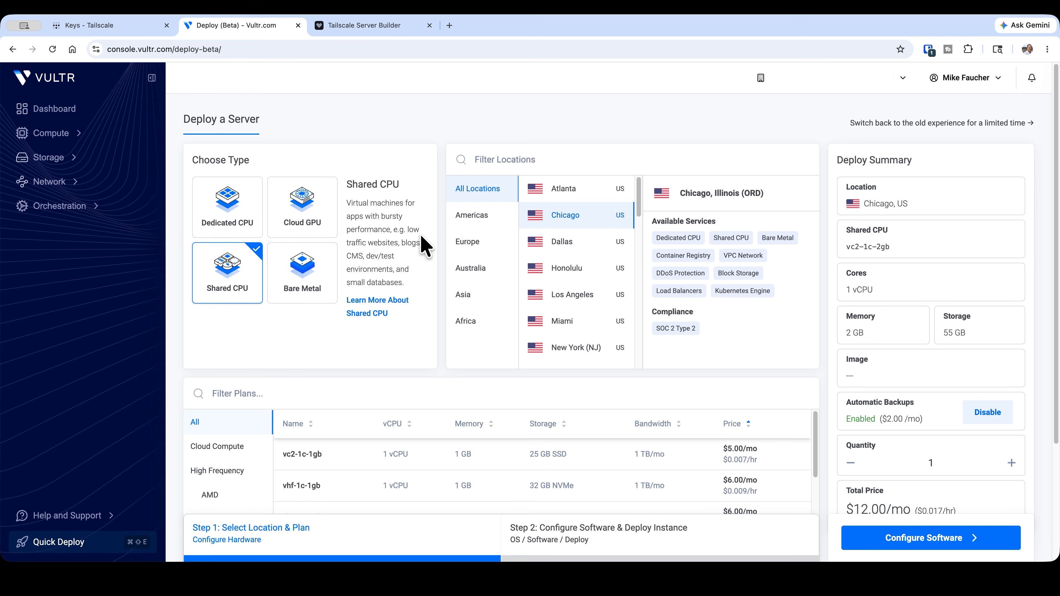
{"action": "left_click", "coordinate": [473, 225]}
{"action": "left_click", "coordinate": [572, 294]}
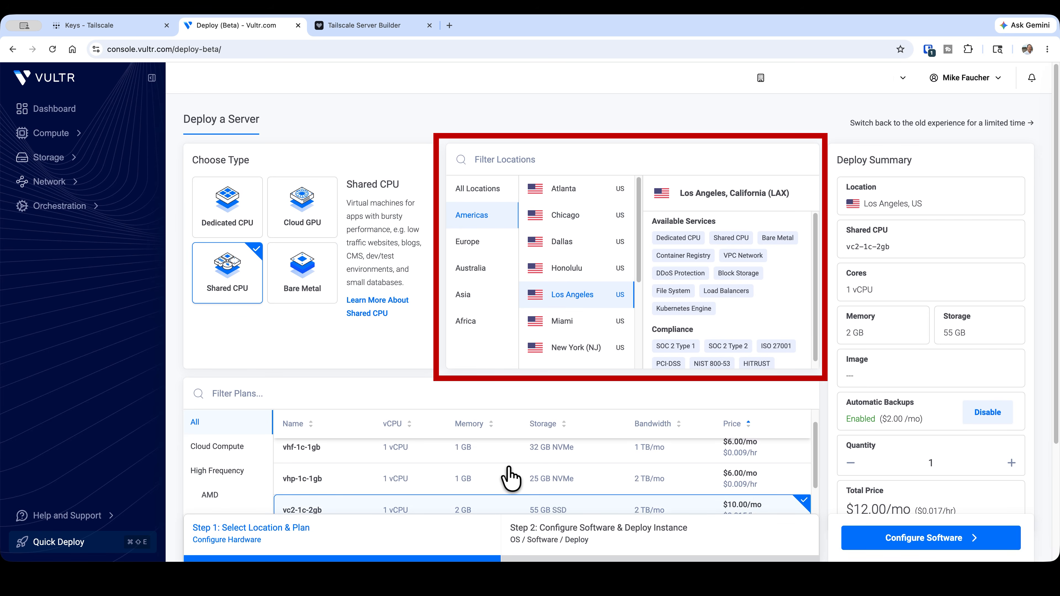
Select the vc2-1c-1gb plan for the server and proceed to the software configuration
{"action": "scroll", "coordinate": [508, 469], "scroll_direction": "down", "scroll_amount": 3}
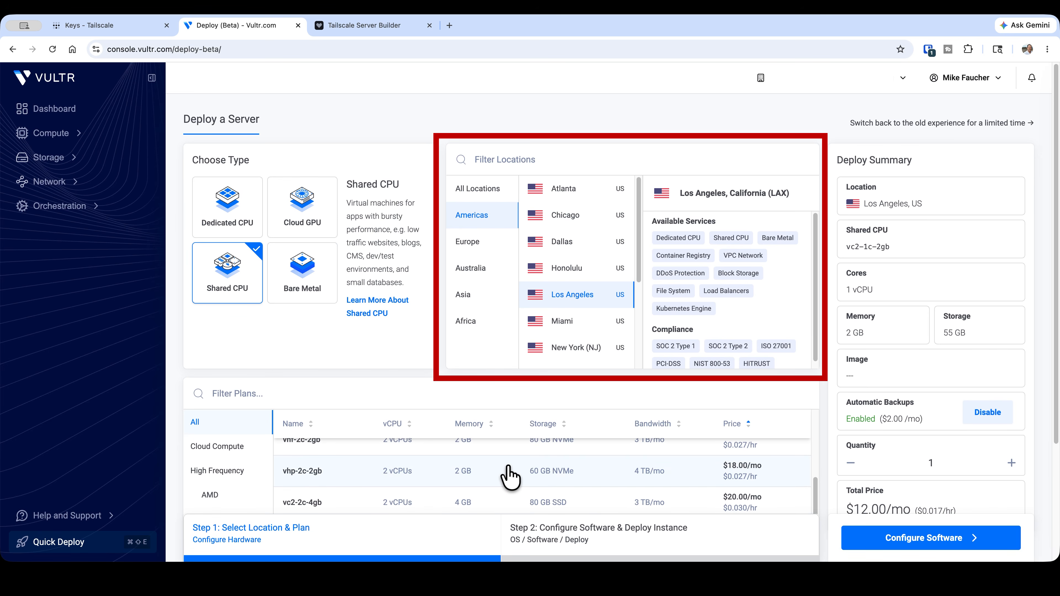
{"action": "scroll", "coordinate": [508, 476], "scroll_direction": "up", "scroll_amount": 5}
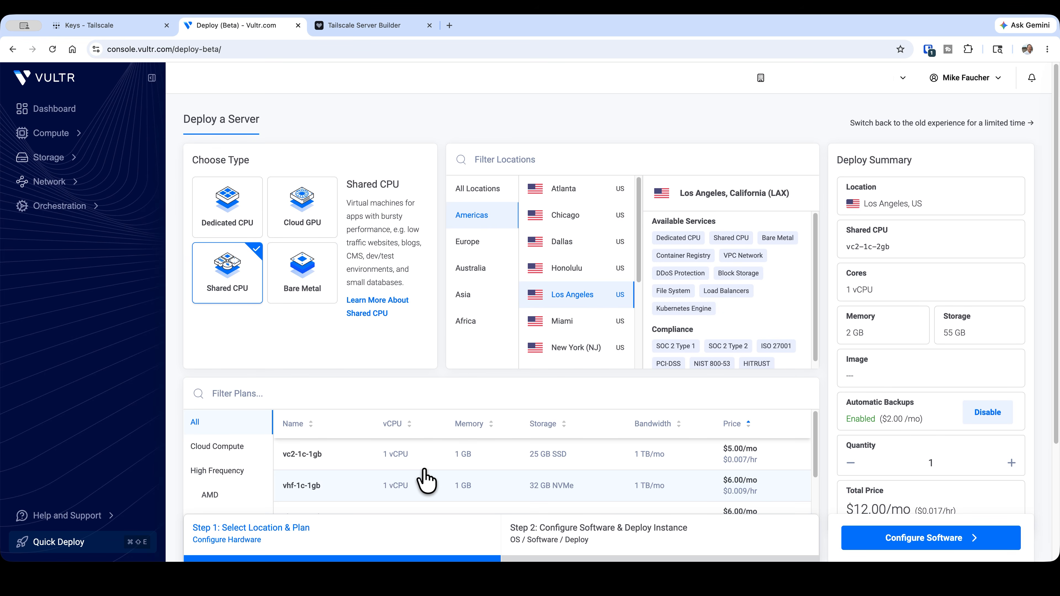
{"action": "left_click", "coordinate": [417, 454]}
{"action": "scroll", "coordinate": [626, 418], "scroll_direction": "down", "scroll_amount": 1}
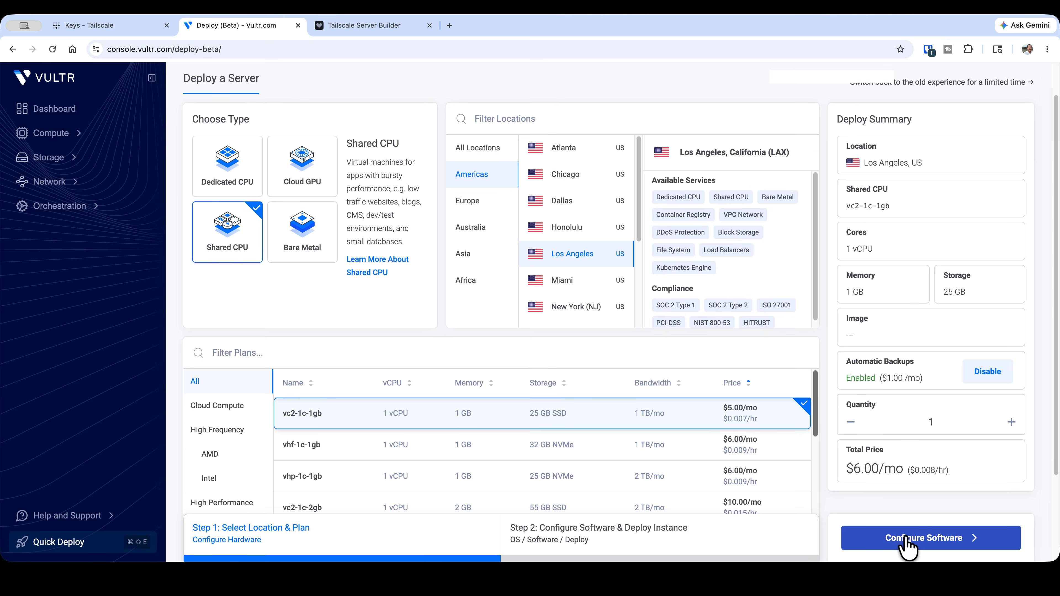
{"action": "left_click", "coordinate": [904, 540]}
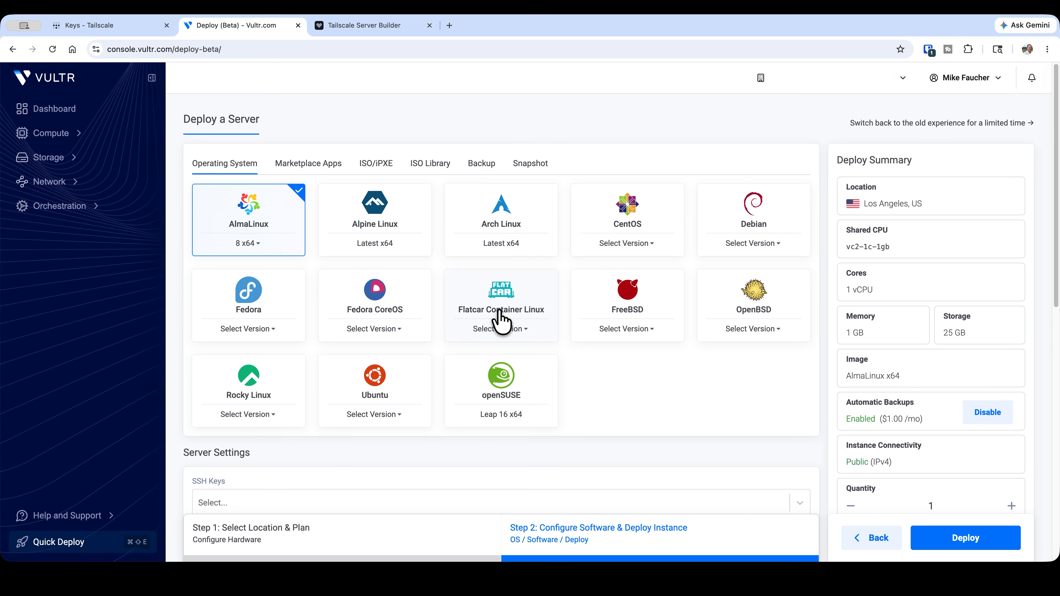
Choose Flatcar Container Linux stable x64 as the operating system and disable automatic backups, accepting the risks
{"action": "left_click", "coordinate": [499, 330]}
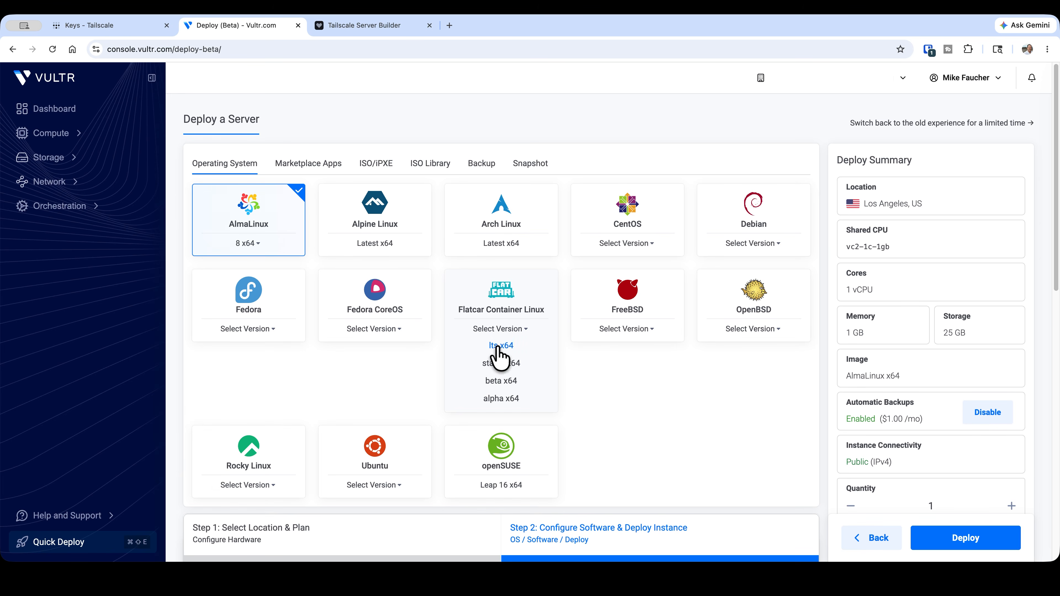
{"action": "left_click", "coordinate": [496, 364]}
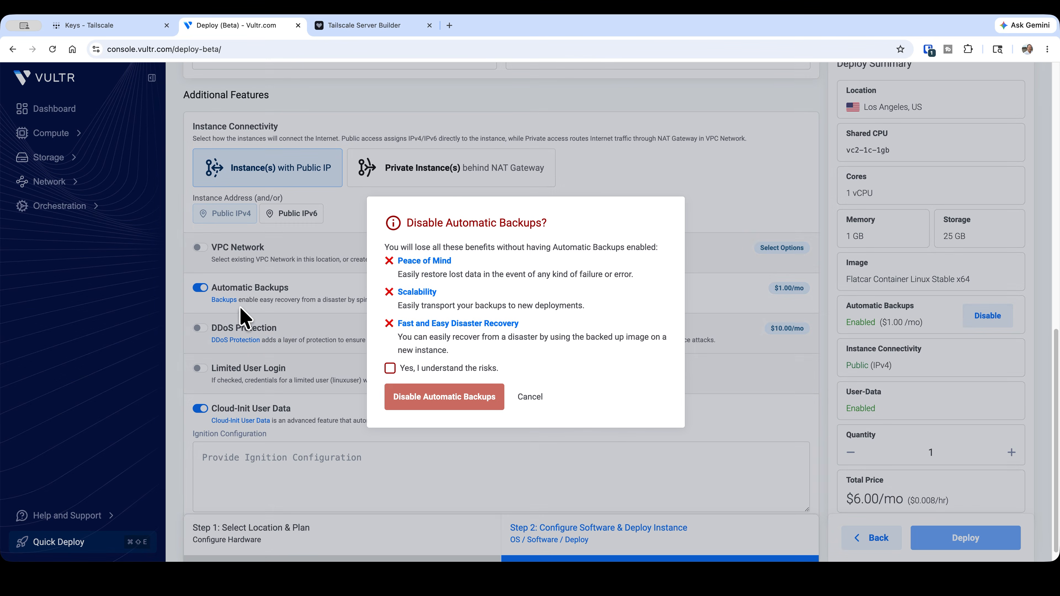
{"action": "left_click", "coordinate": [388, 369]}
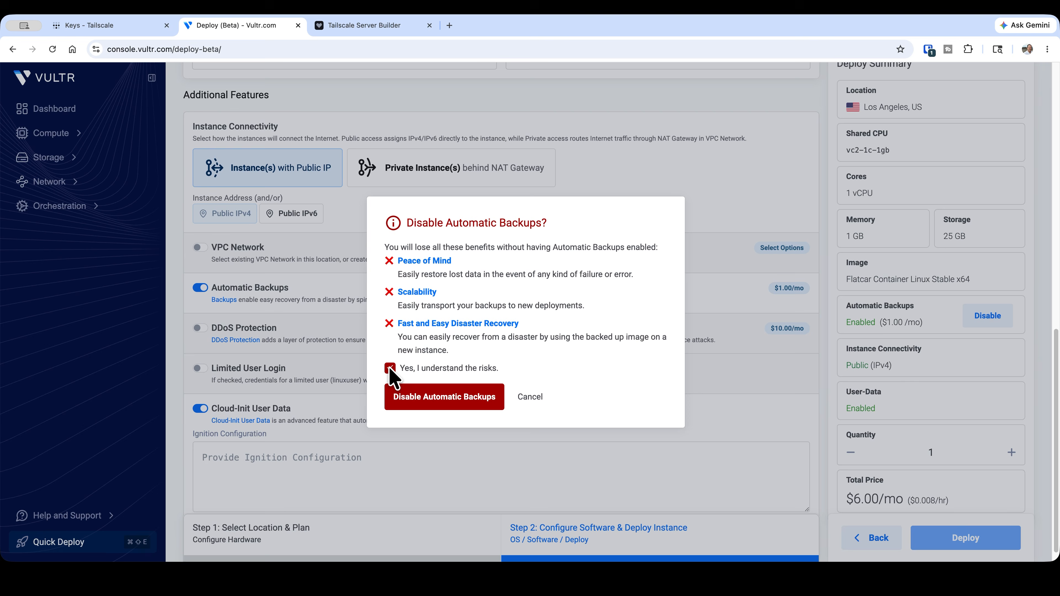
{"action": "left_click", "coordinate": [467, 399]}
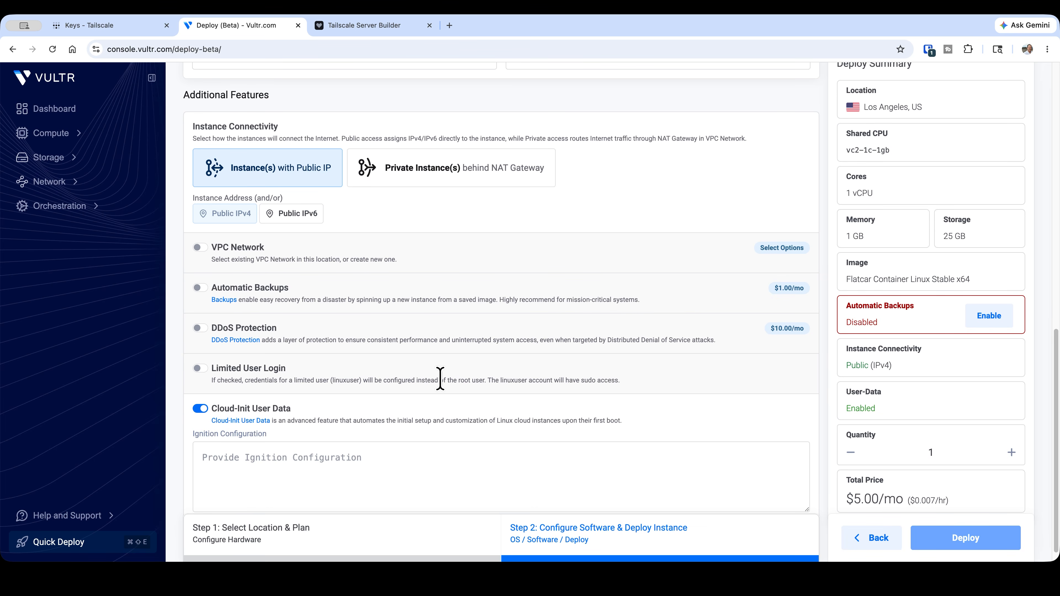
Copy the generated Ignition config from Tailscale Server Builder into Vultr's Ignition Configuration field and deploy the instance
{"action": "left_click", "coordinate": [377, 26]}
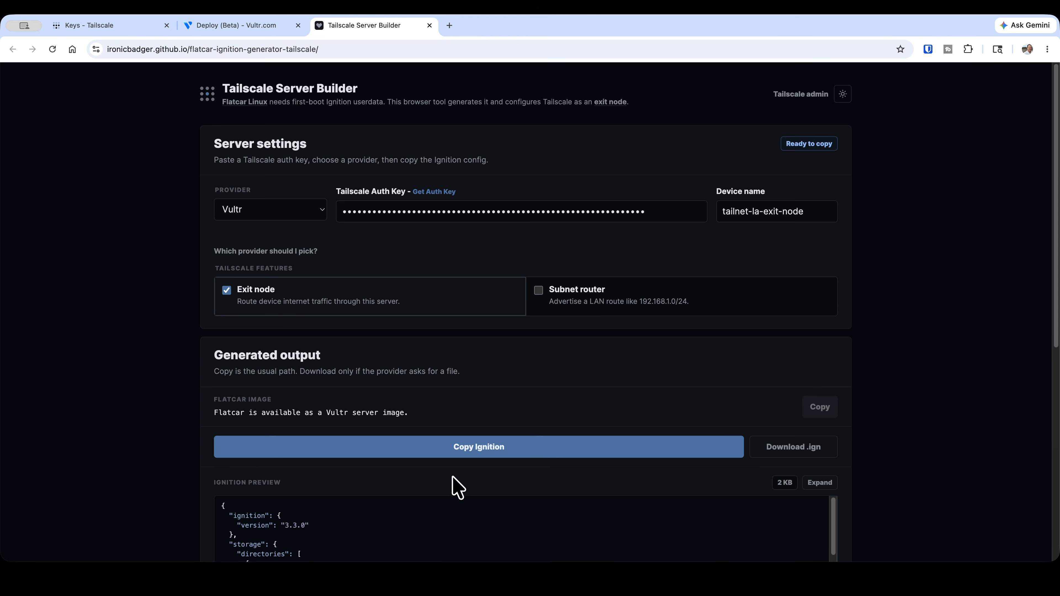
{"action": "left_click", "coordinate": [462, 451]}
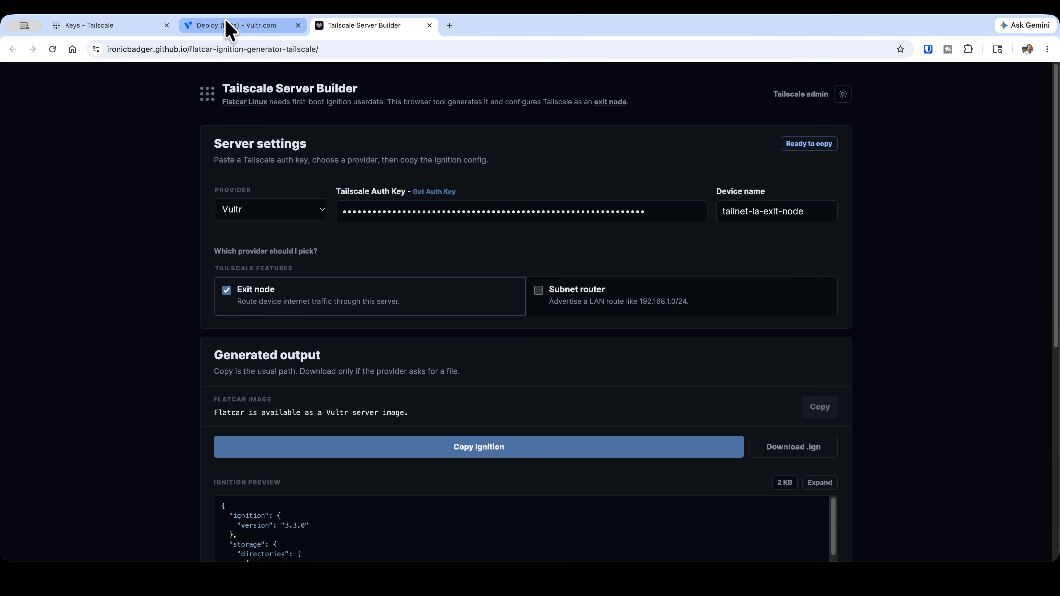
{"action": "left_click", "coordinate": [229, 28]}
{"action": "left_click", "coordinate": [295, 439]}
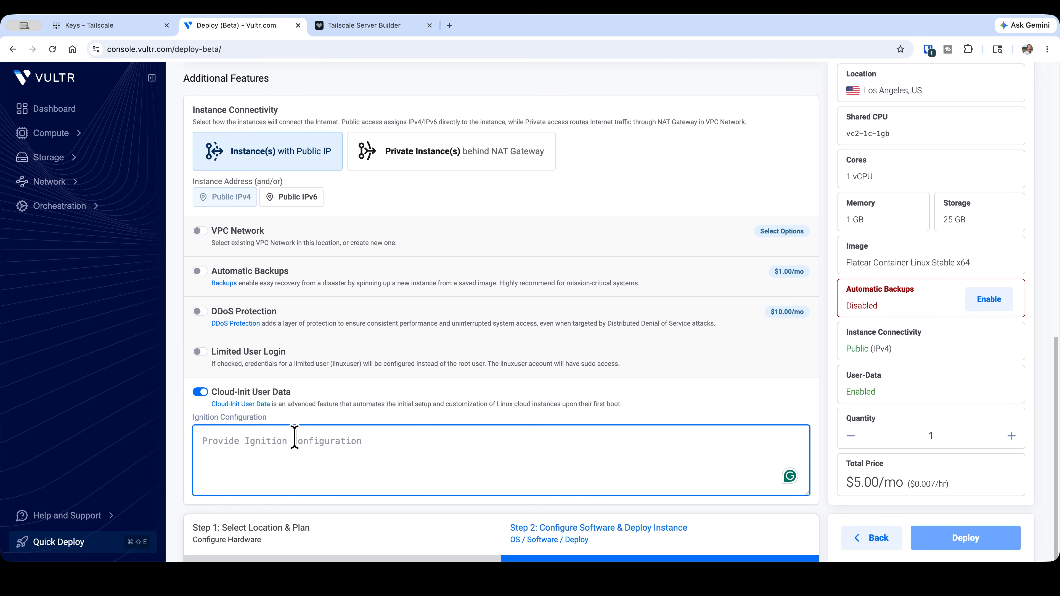
{"action": "key", "text": "super+v"}
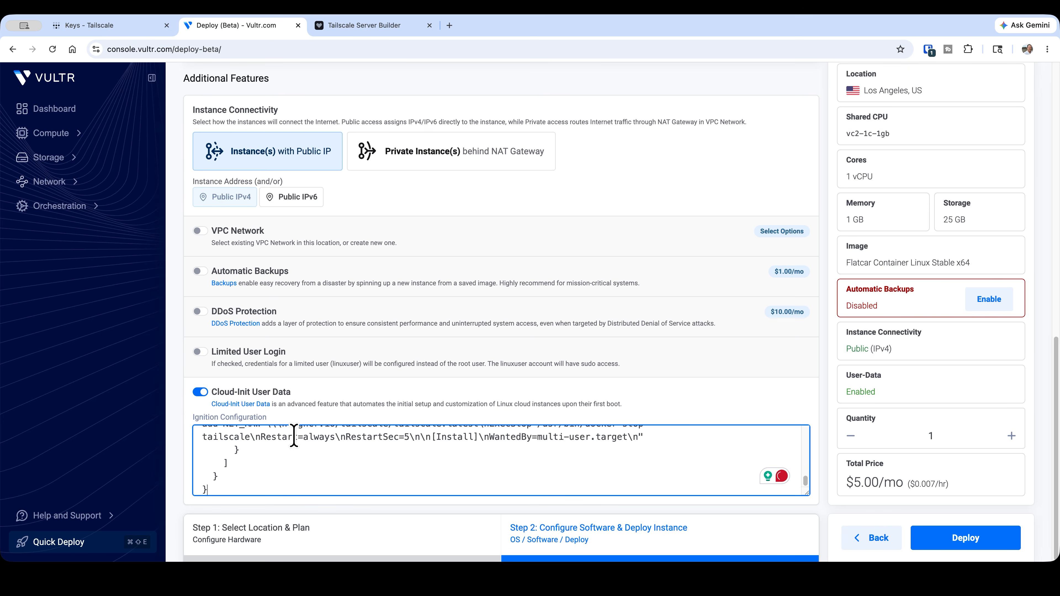
{"action": "left_click", "coordinate": [940, 541]}
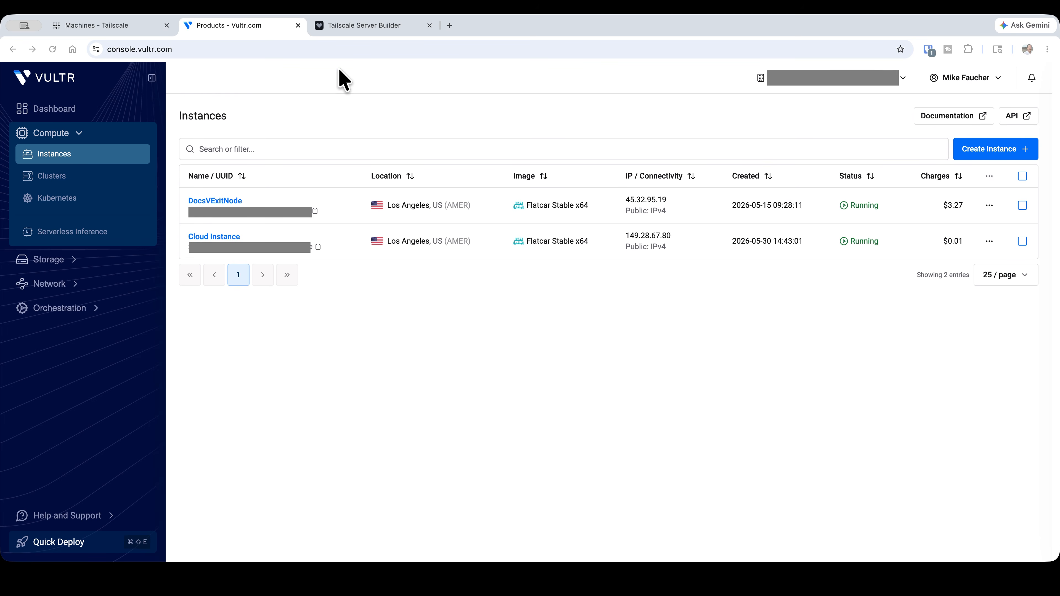
In the Tailscale admin console, allow the tailnet-la-exit-node machine to be used as an exit node and save its route settings
{"action": "left_click", "coordinate": [126, 26]}
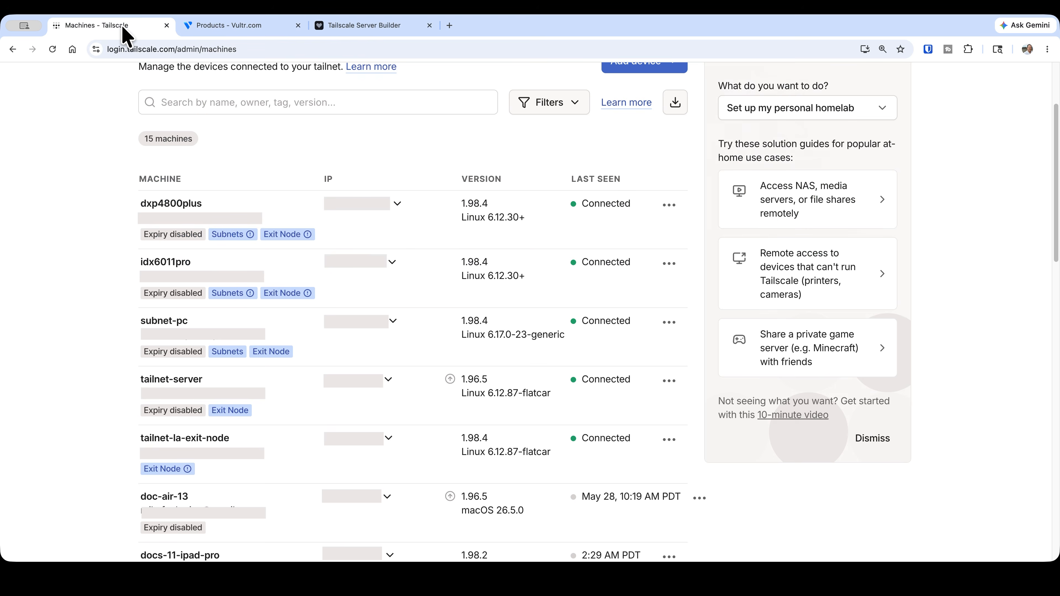
{"action": "left_click", "coordinate": [669, 440]}
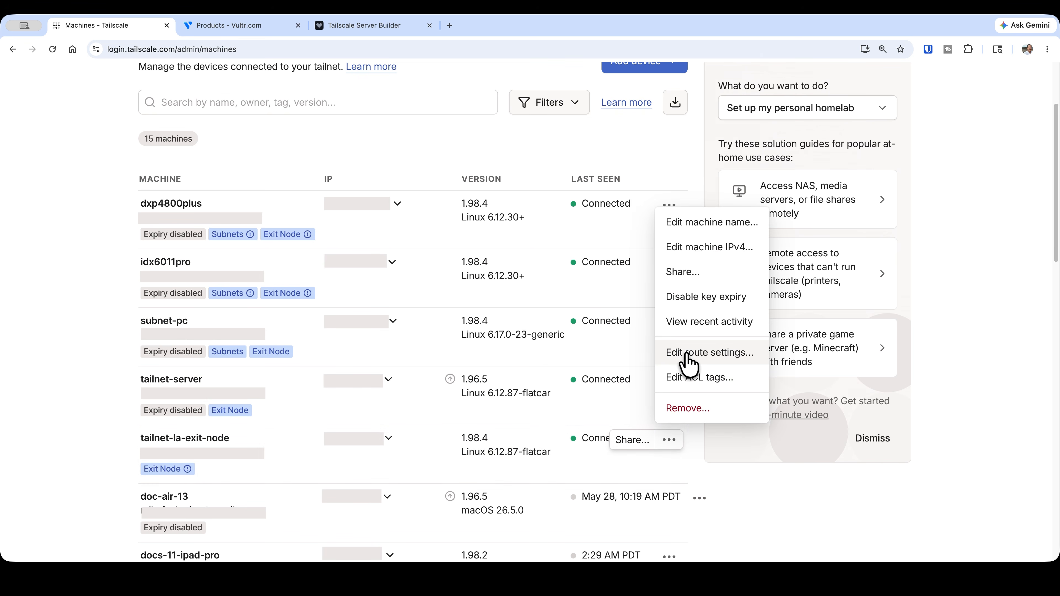
{"action": "left_click", "coordinate": [688, 365]}
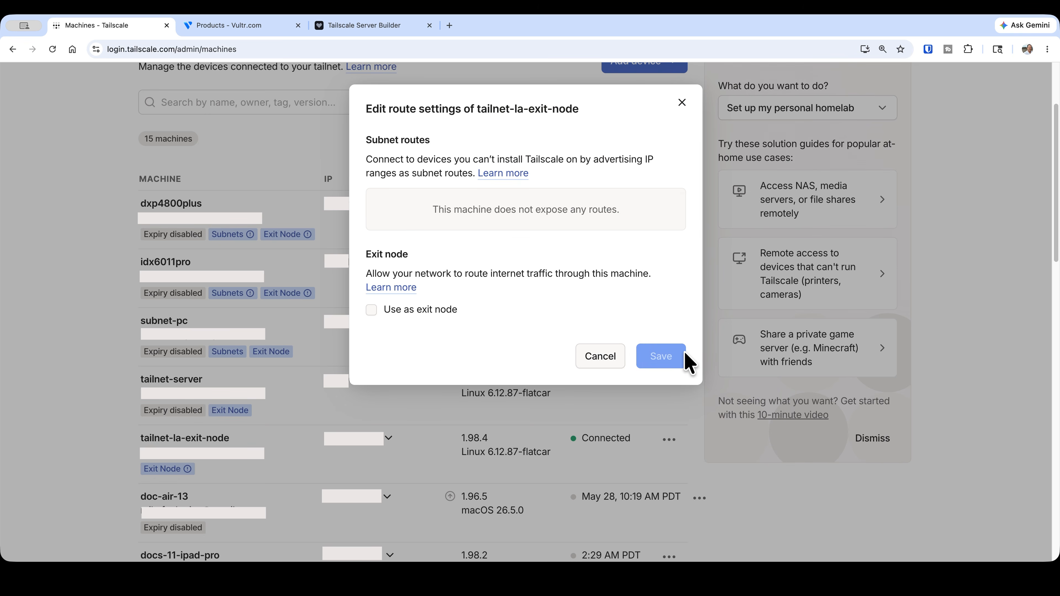
{"action": "left_click", "coordinate": [429, 311]}
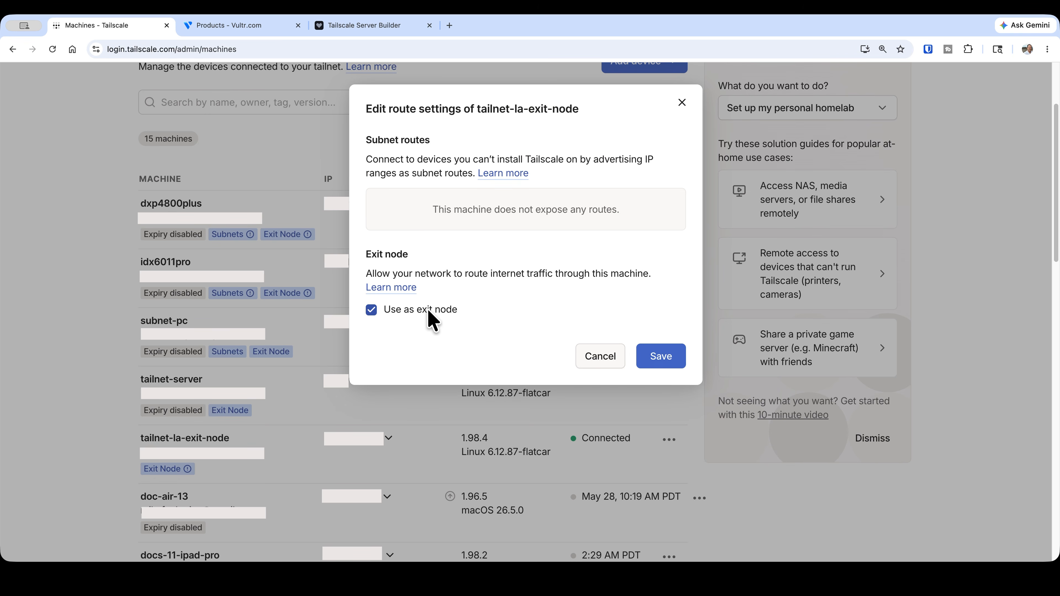
{"action": "left_click", "coordinate": [662, 355]}
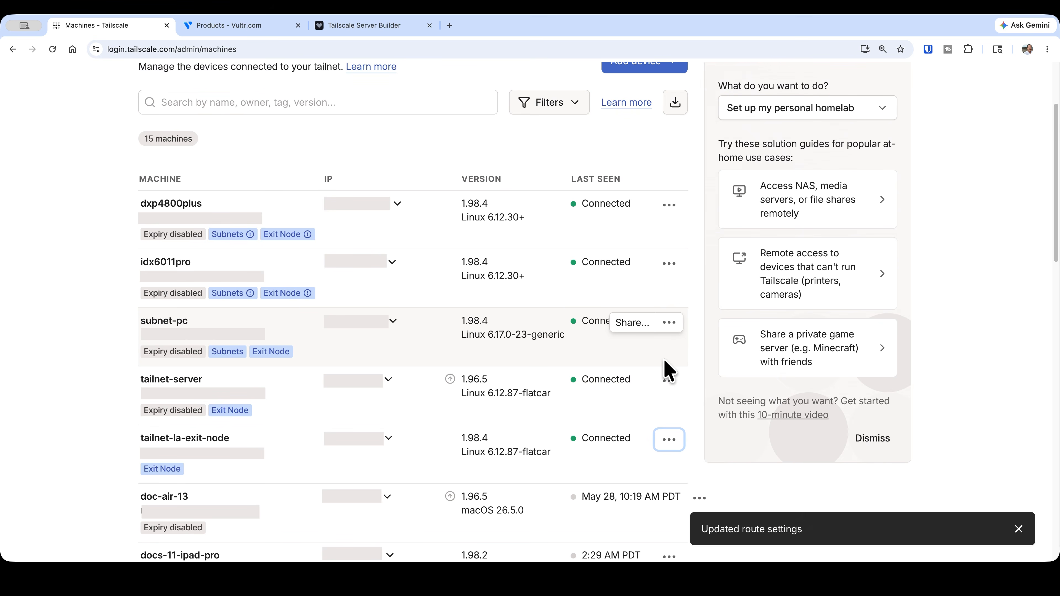
Disable key expiry for the tailnet-la-exit-node machine and return to the Vultr instances list
{"action": "left_click", "coordinate": [668, 382]}
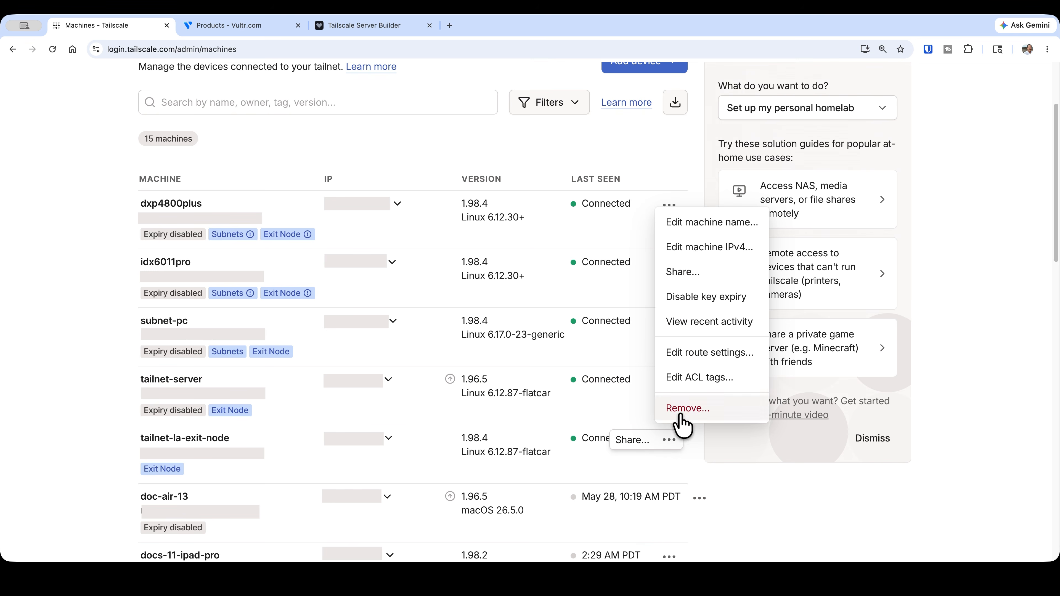
{"action": "left_click", "coordinate": [711, 297]}
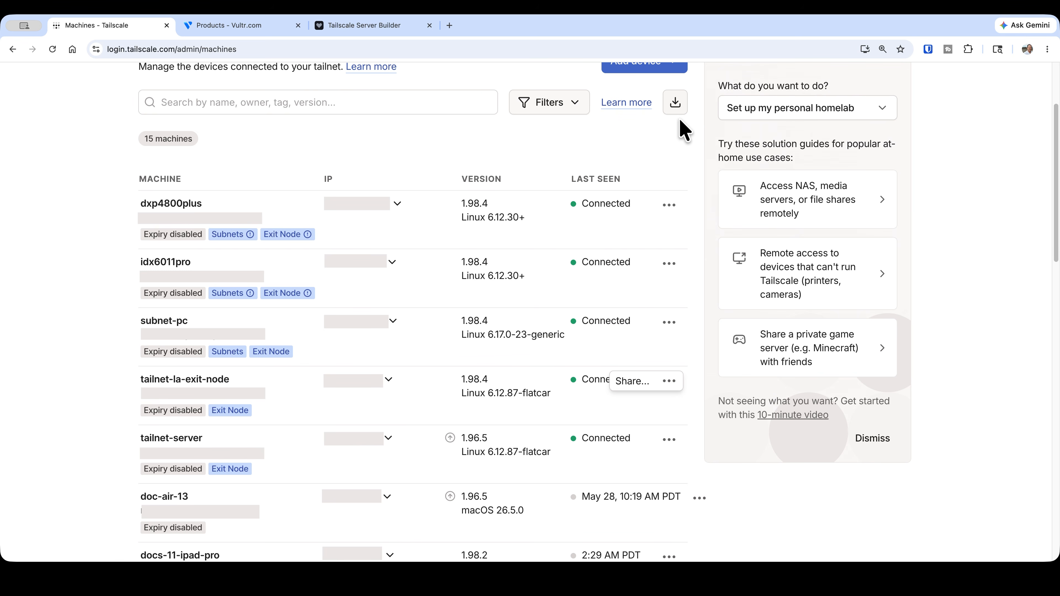
{"action": "left_click", "coordinate": [255, 25]}
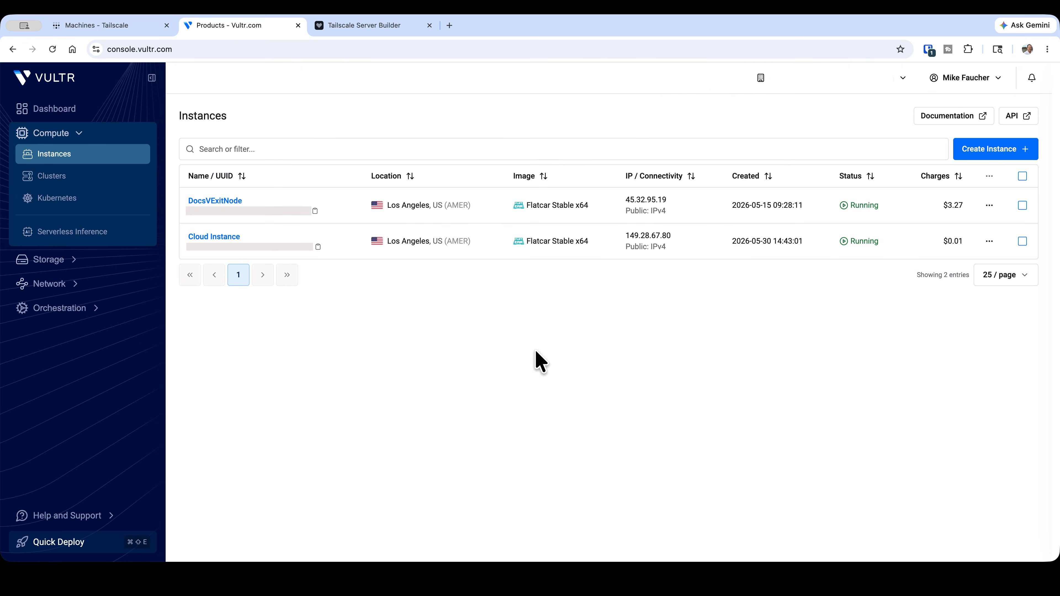